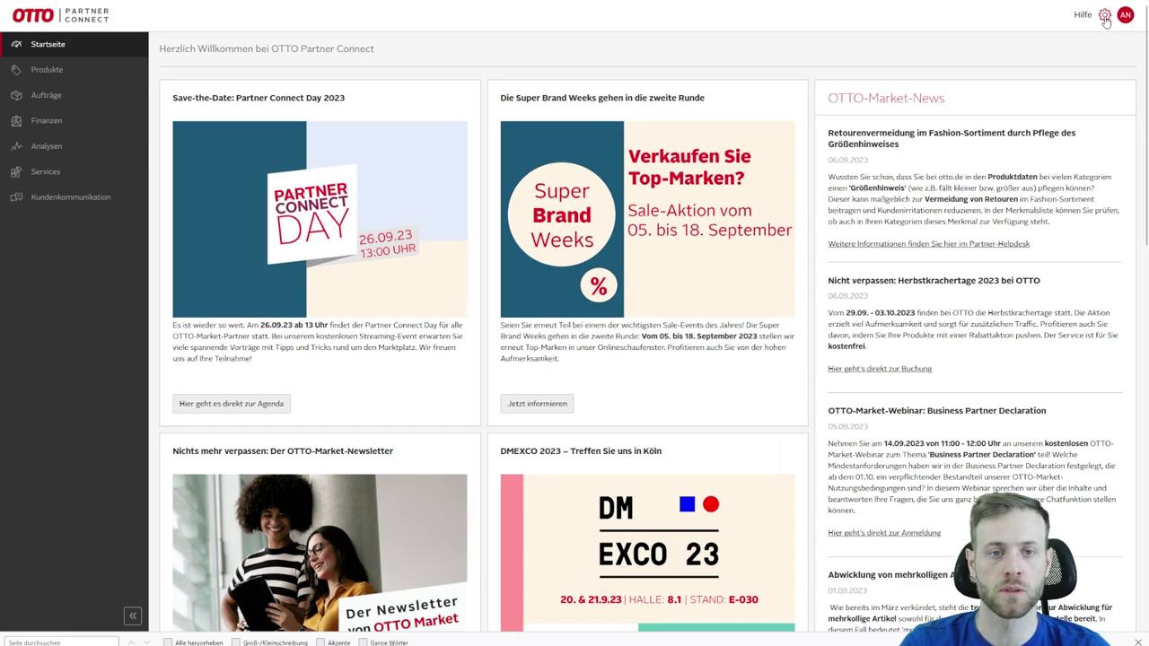
Step: Open the Versand und Retouren settings and check the standard shipping costs field for parcel goods
click(1105, 18)
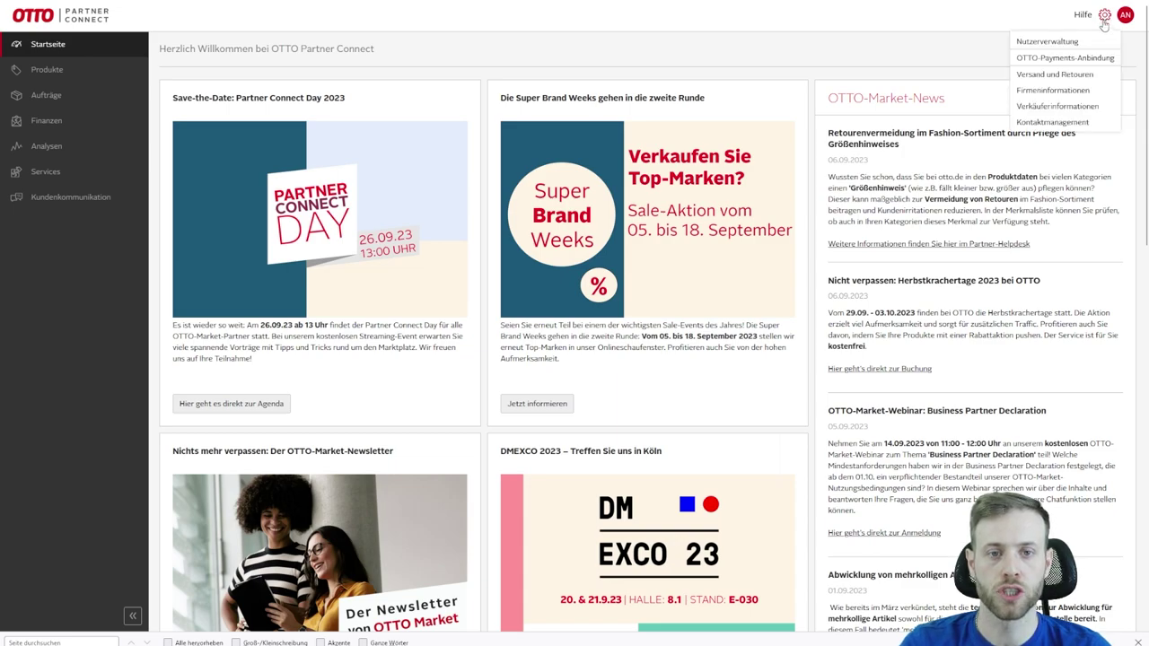
click(1060, 75)
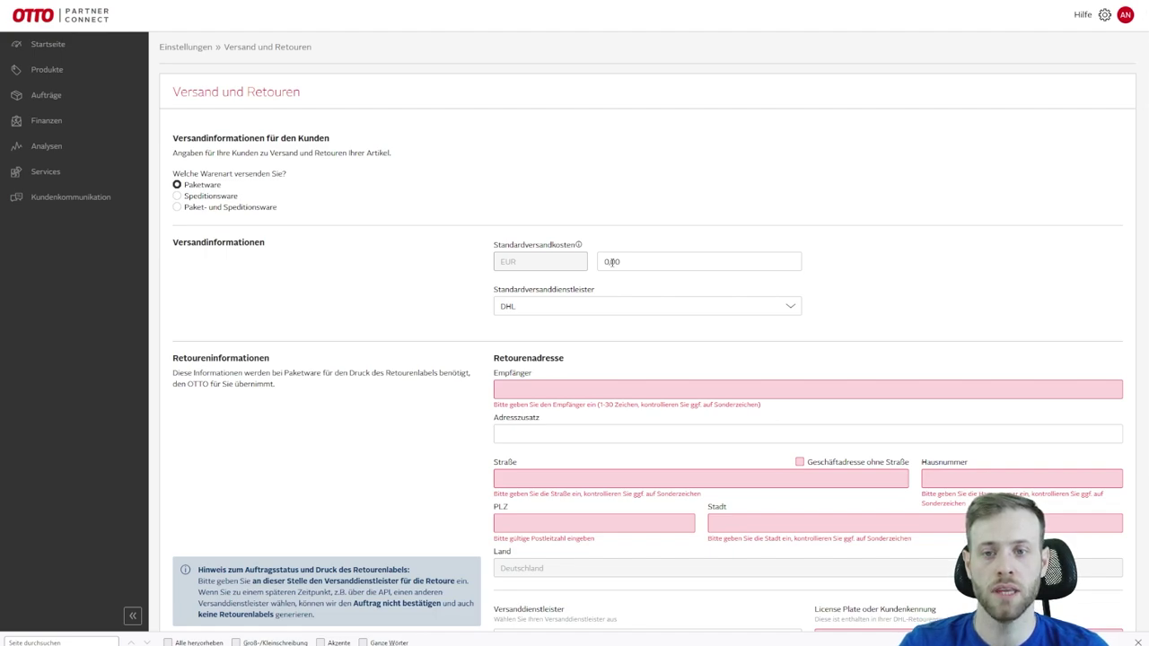
click(609, 261)
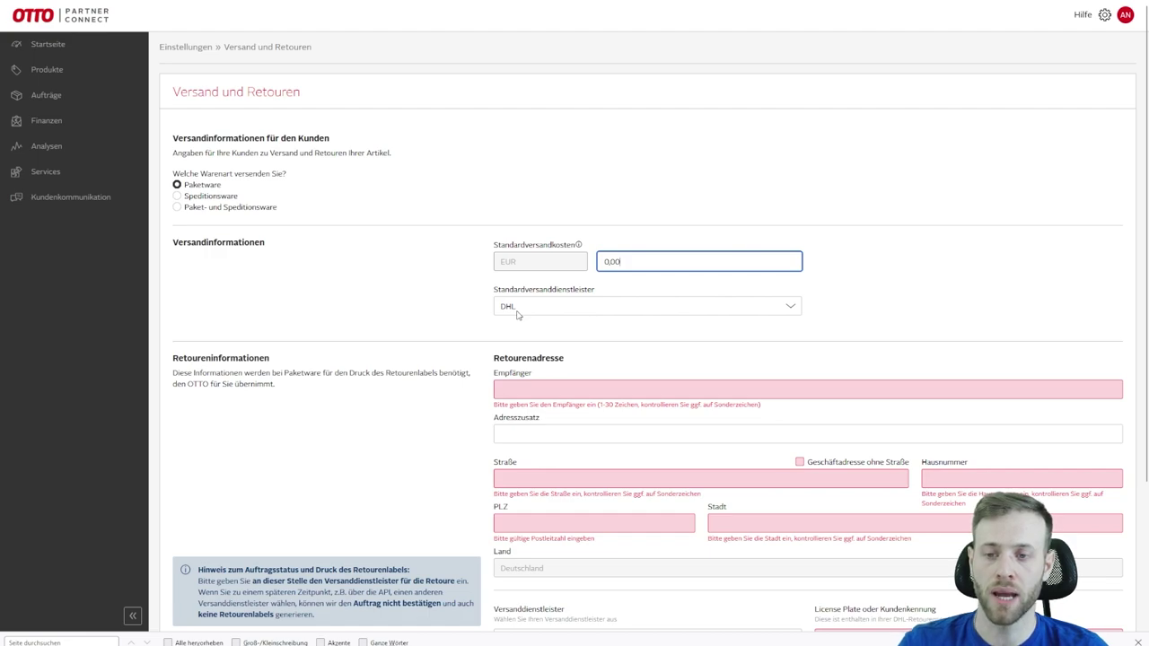
key(Tab)
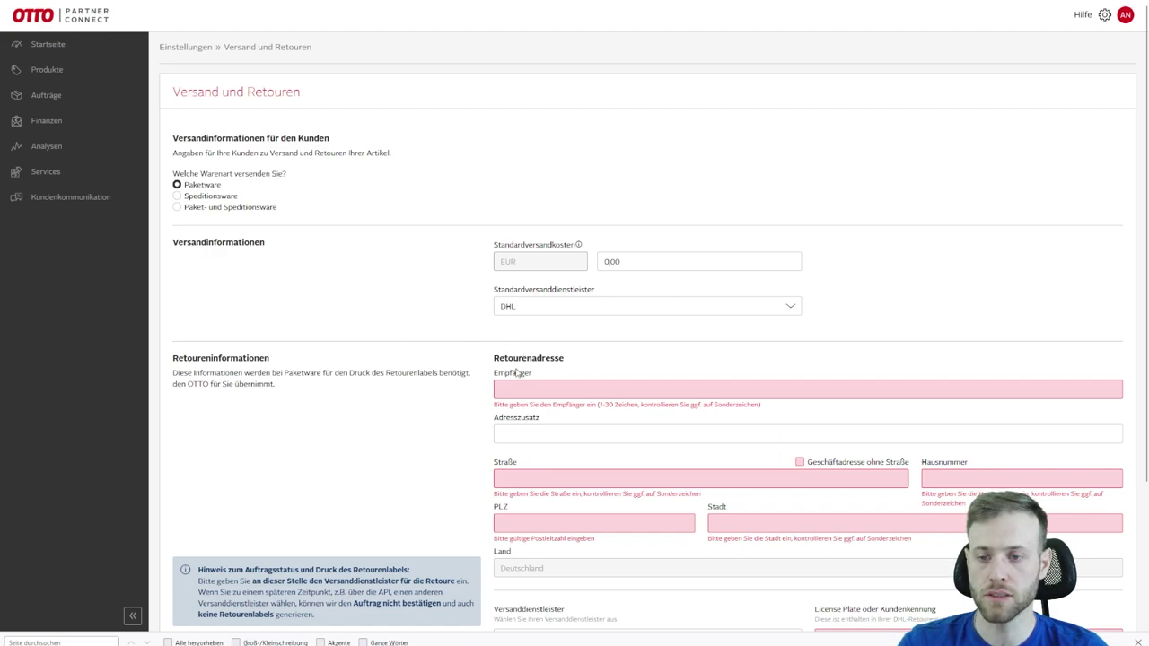
Step: Review the return address section, including the street field and the return carrier details below it
scroll(362, 374, down, 3)
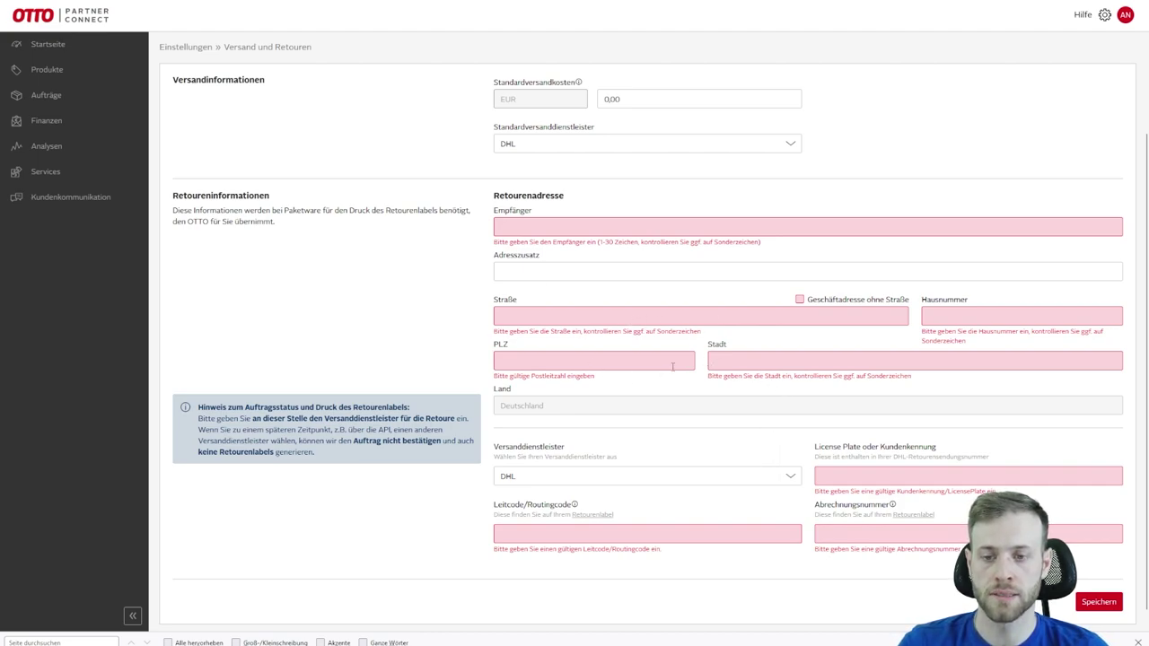
click(574, 316)
scroll(702, 430, down, 1)
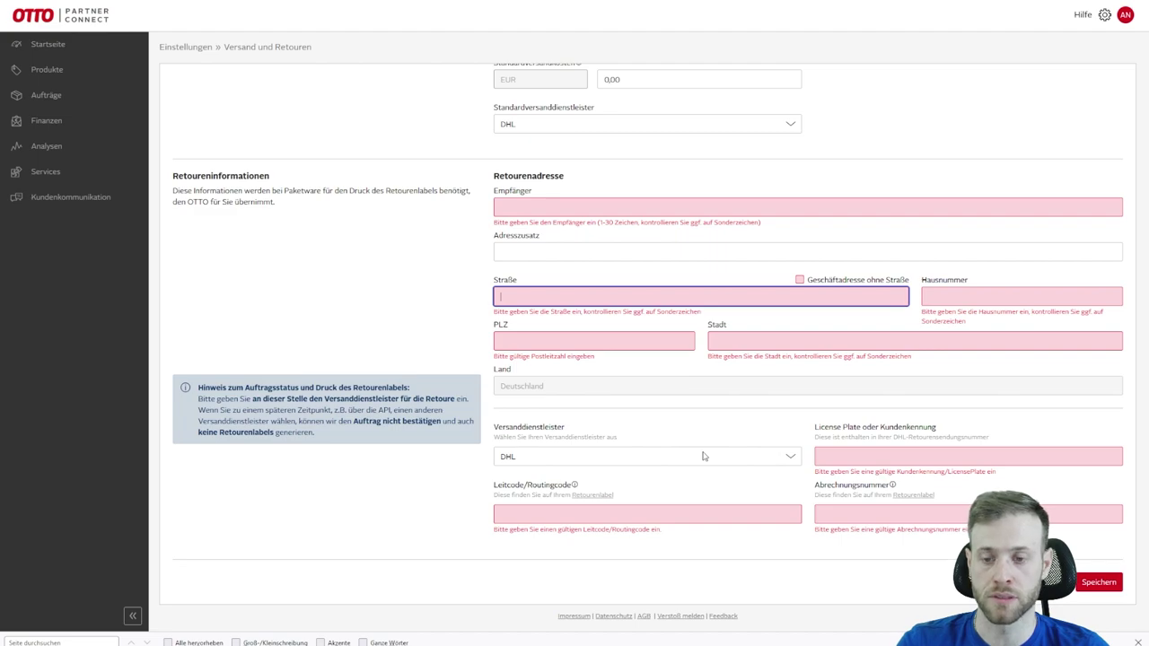
Step: View the sample DHL return label explaining where the Leitcode/Routingcode is found, reopening it once before closing
click(596, 497)
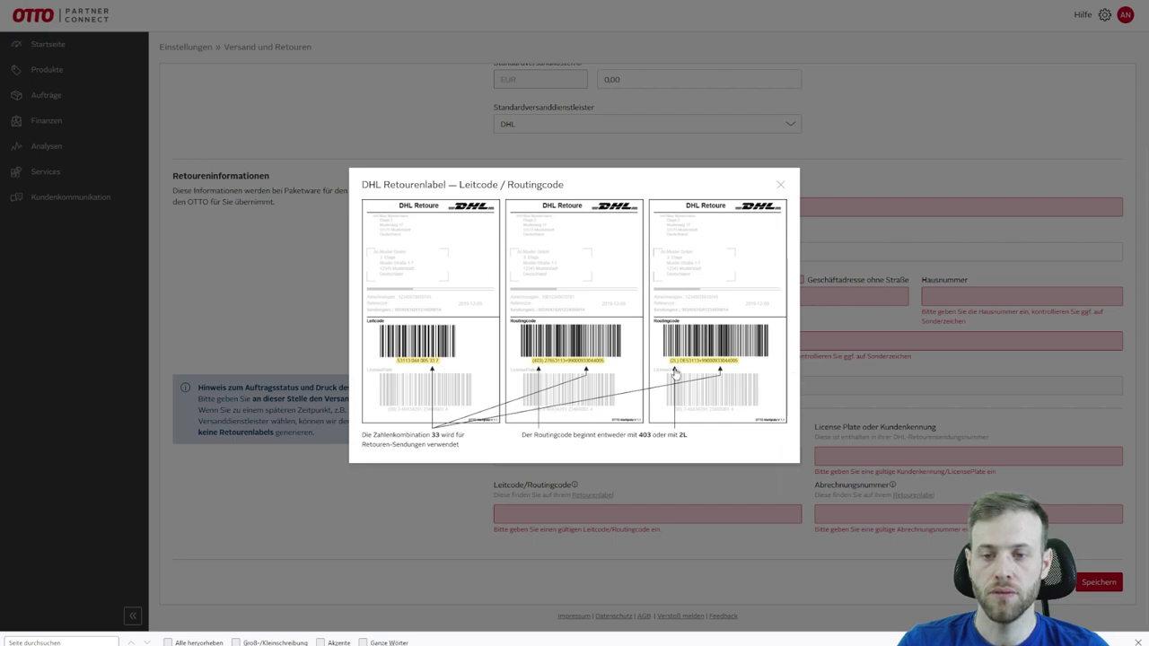
click(780, 187)
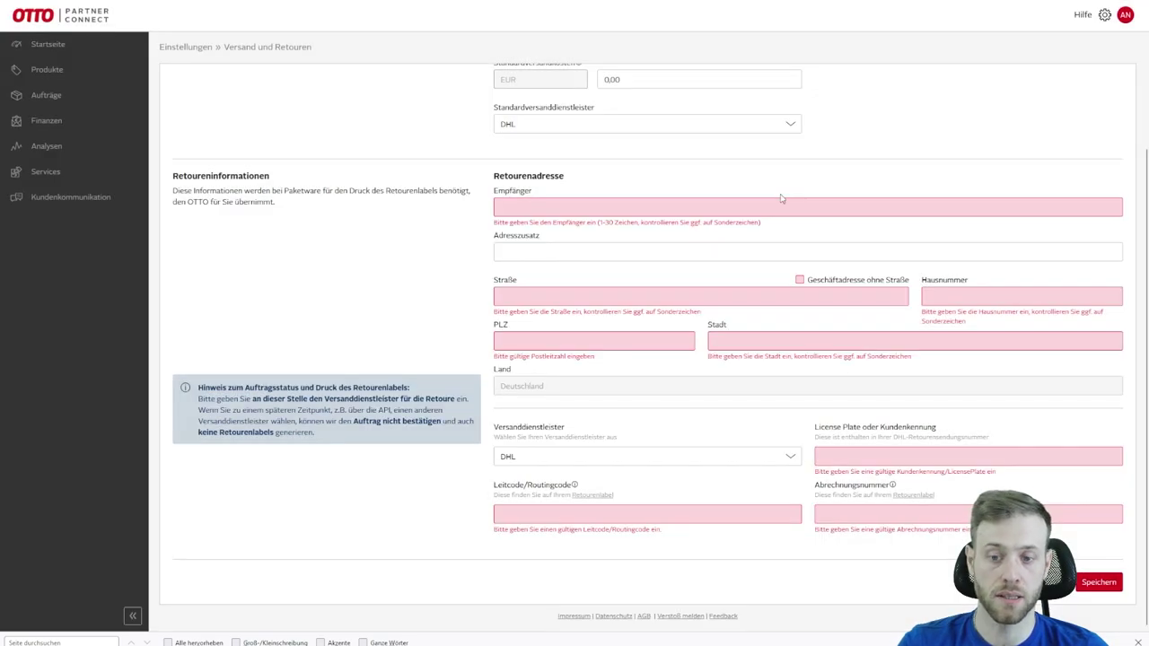
click(594, 496)
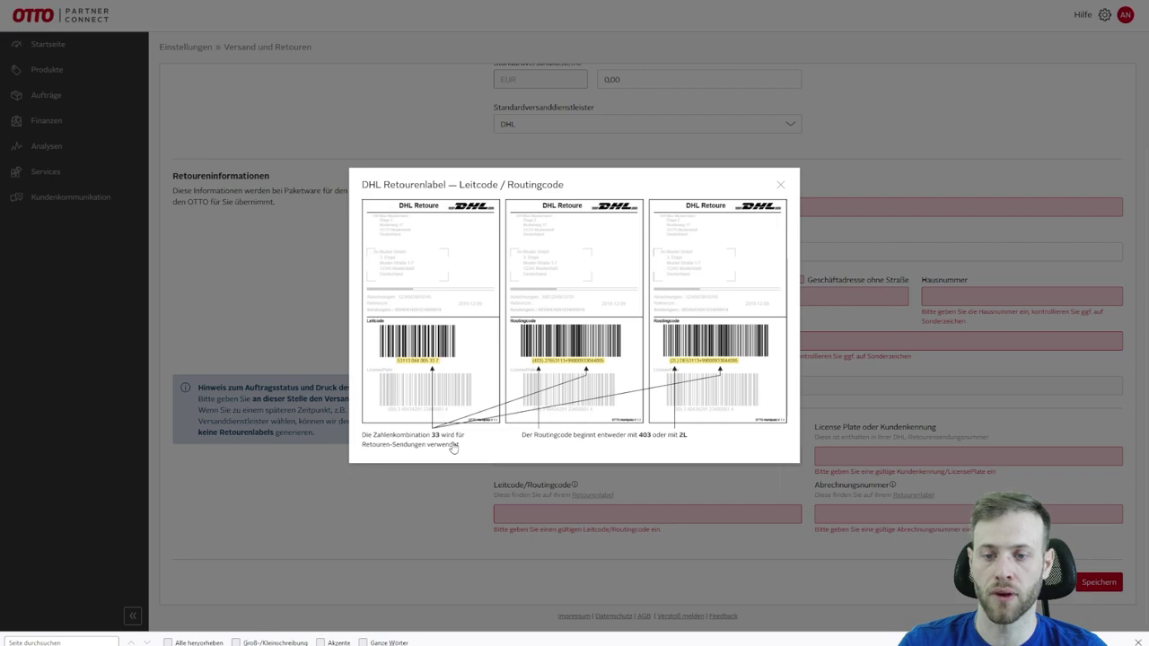
click(780, 186)
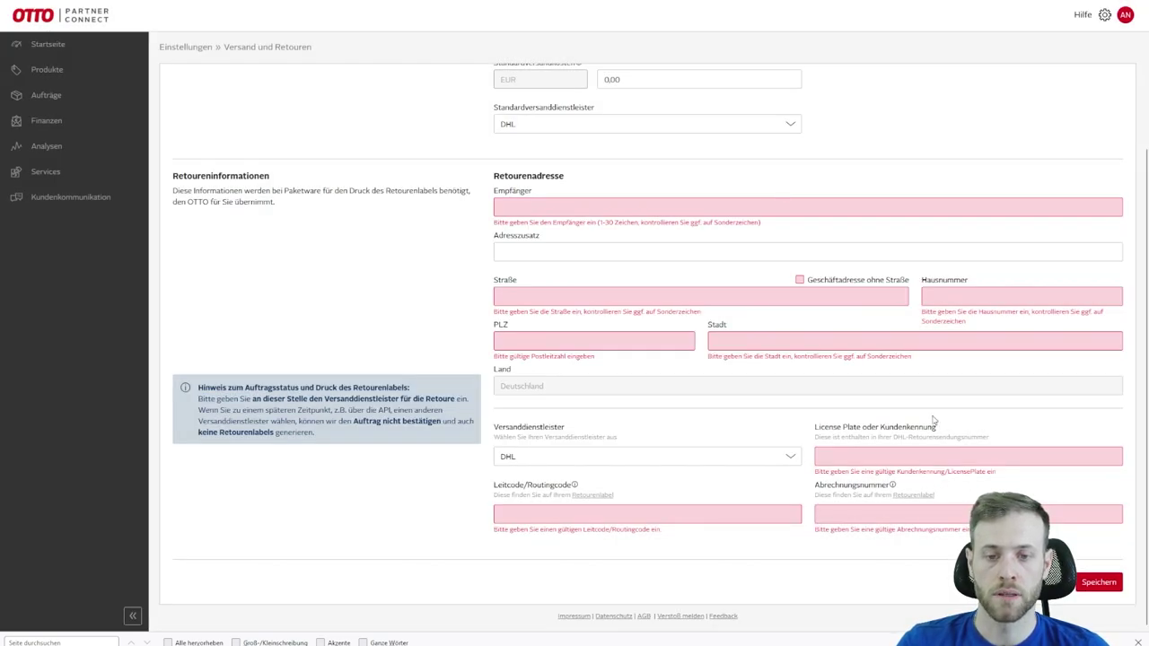
Step: Check the License Plate or Kundenkennung field and view the sample DHL return label for the Abrechnungsnummer
click(906, 453)
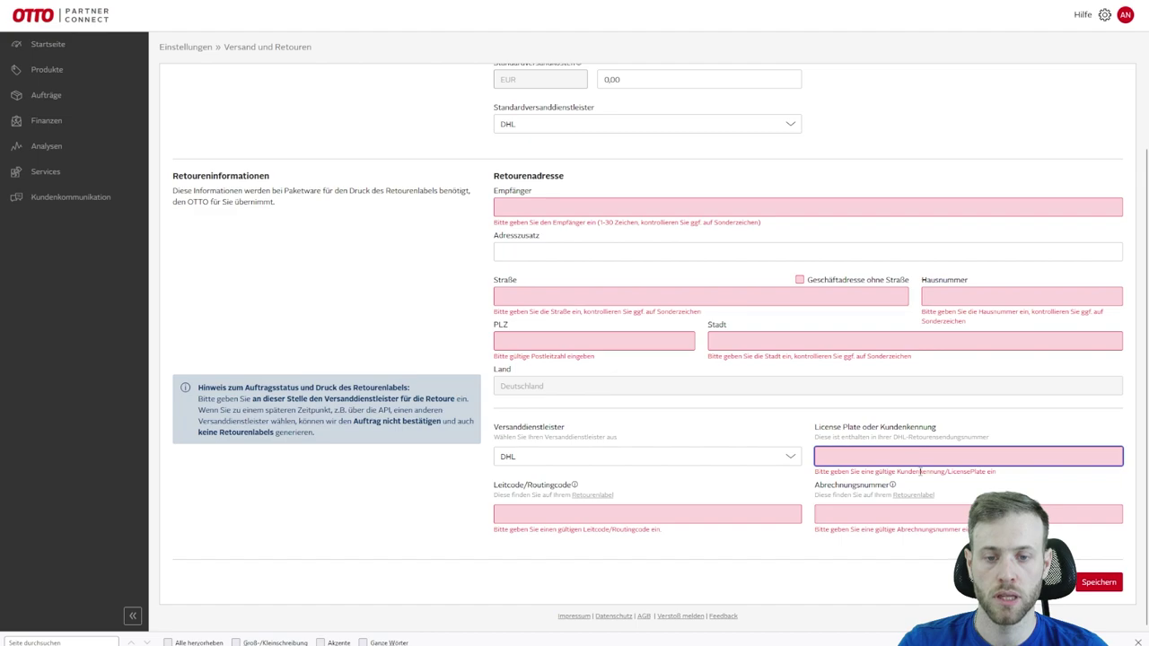
click(913, 495)
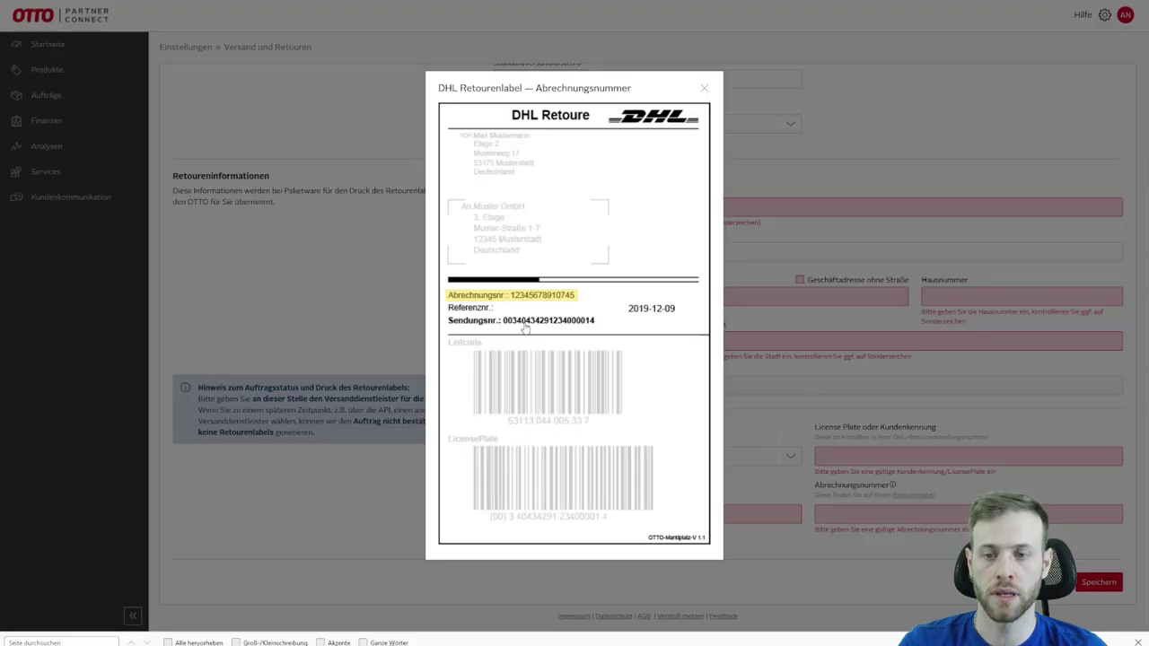
click(704, 88)
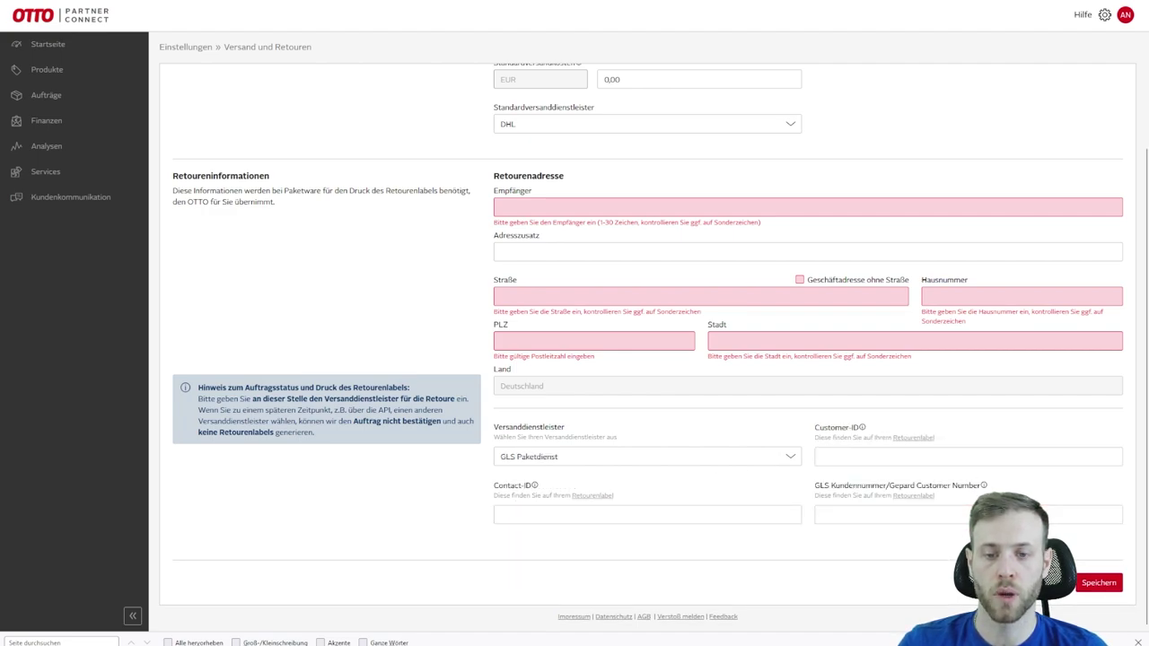
Step: View the sample GLS return label for the Contact-ID, close it, and return to the start of the shipping form
click(599, 495)
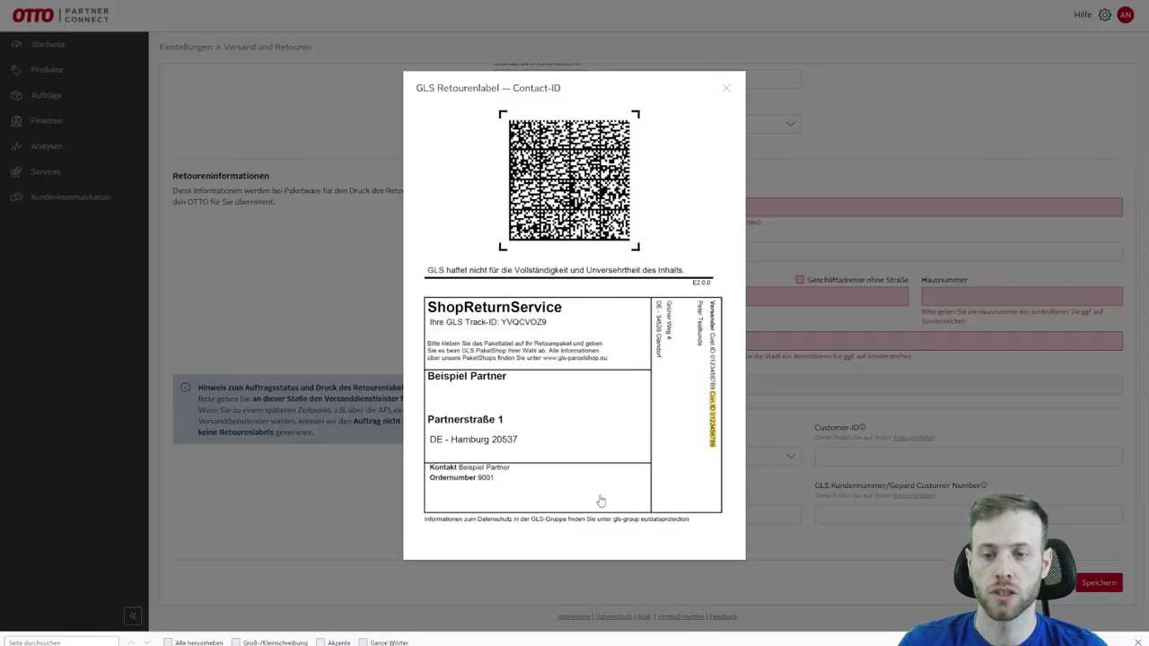
click(727, 88)
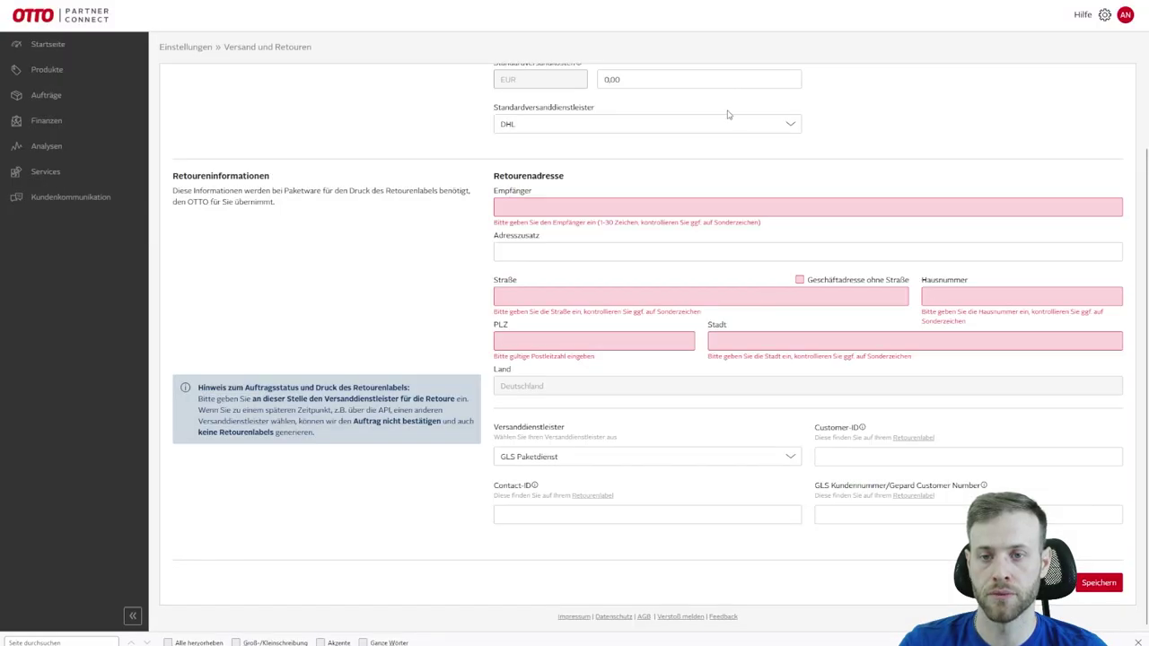
scroll(767, 459, up, 3)
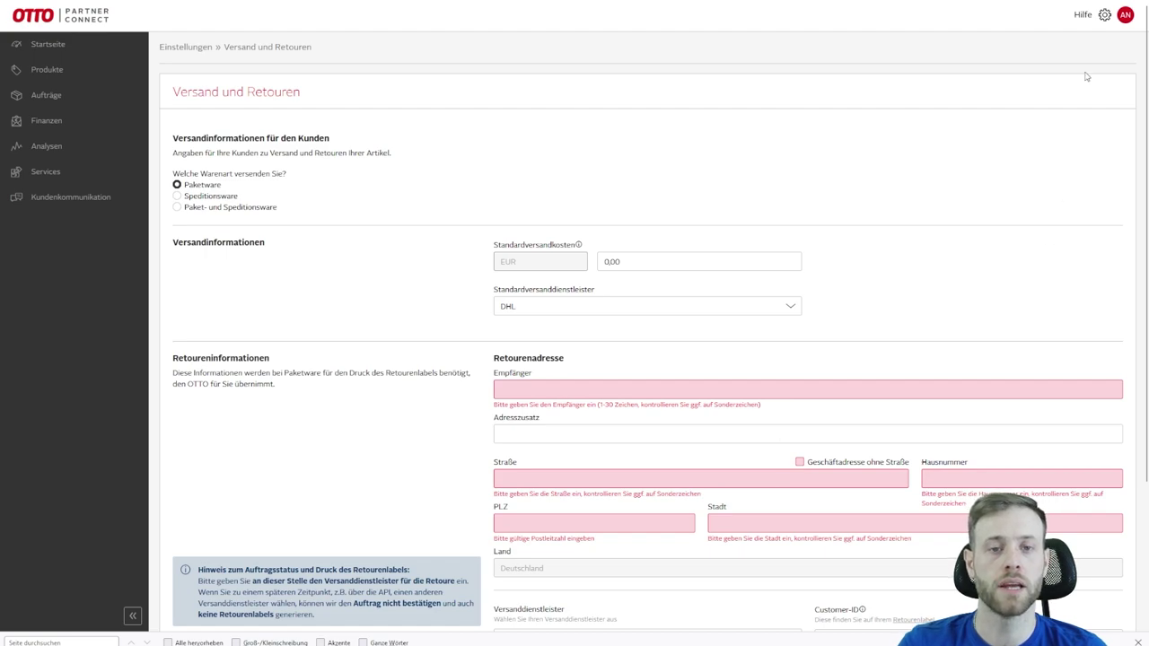
Step: Open the OTTO-Payments-Anbindung settings and check the status of the payment connection
click(1103, 20)
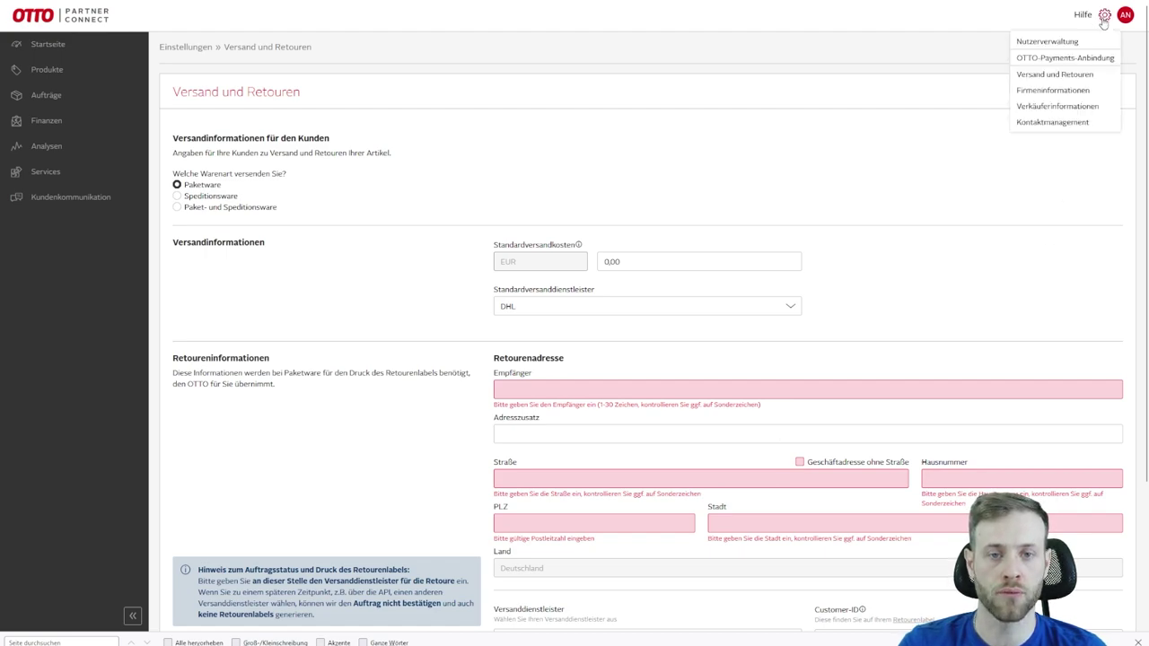
click(1064, 60)
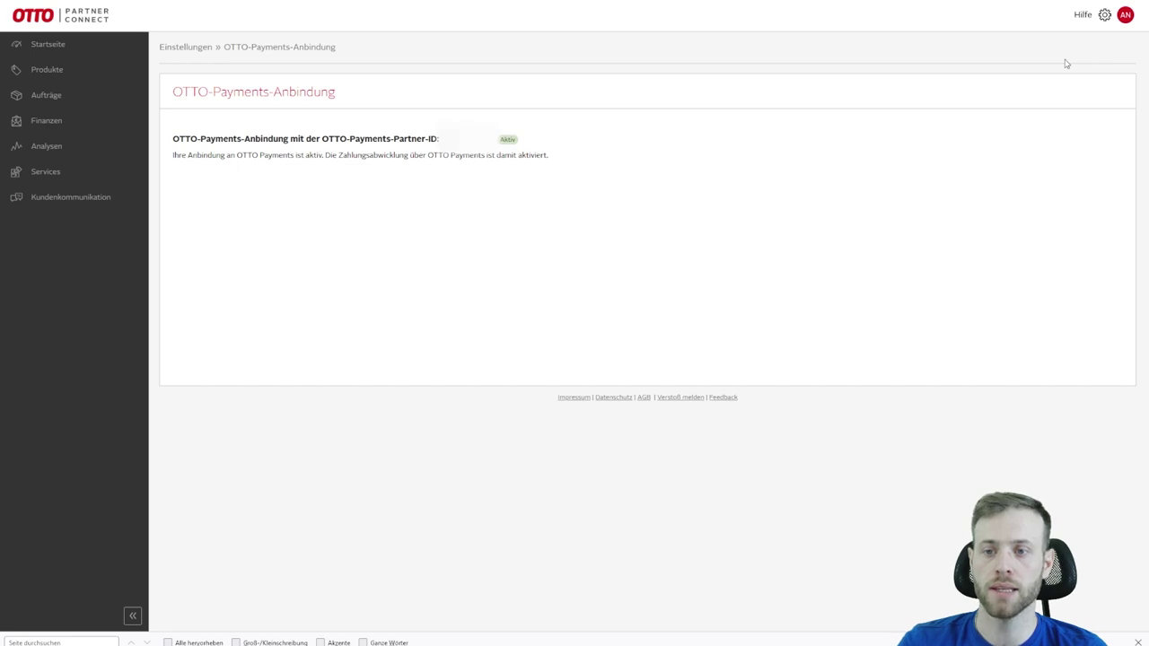
double_click(509, 142)
click(520, 149)
double_click(504, 141)
click(518, 150)
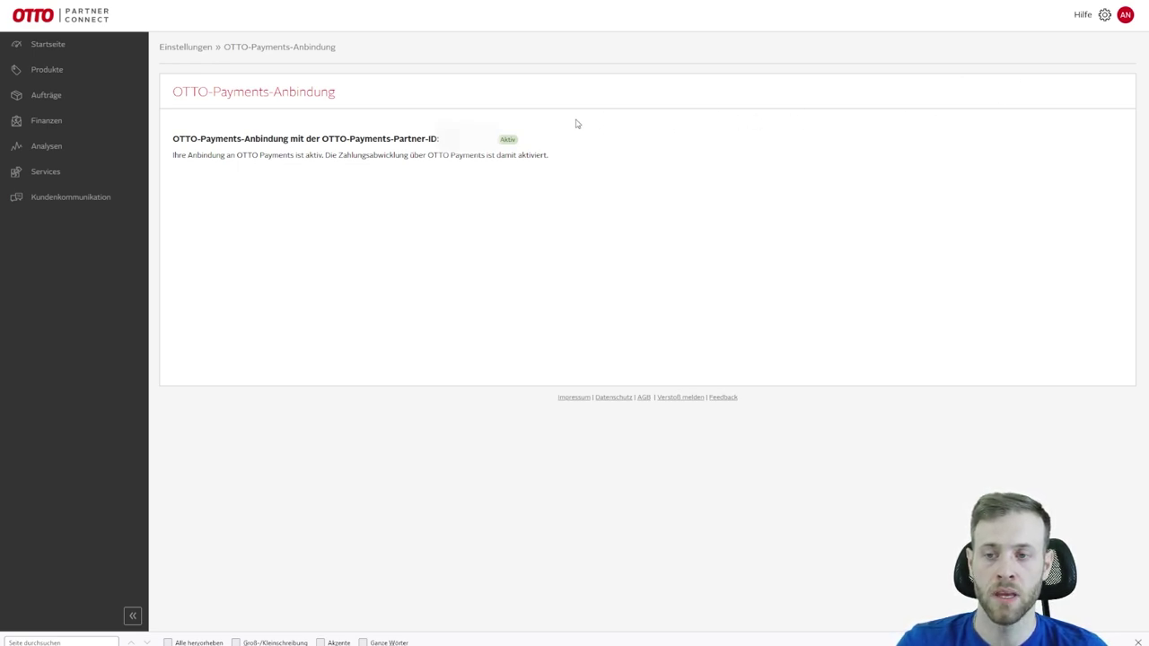
Step: Open the Firmeninformationen settings to review the business address and company details
click(1105, 16)
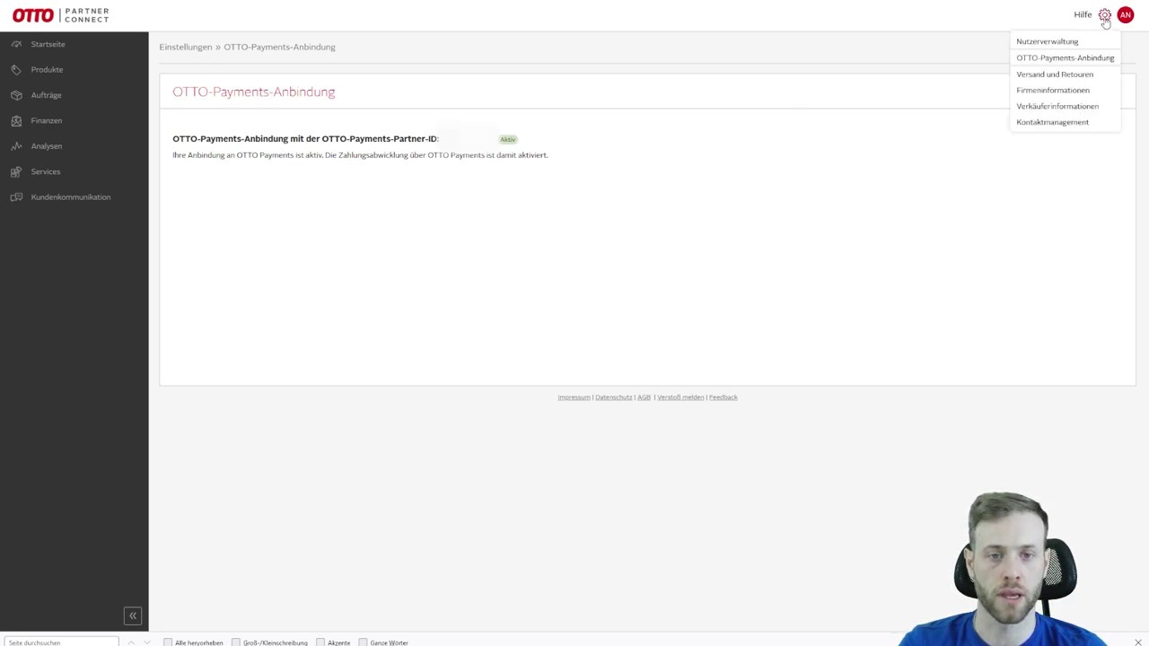
click(1034, 92)
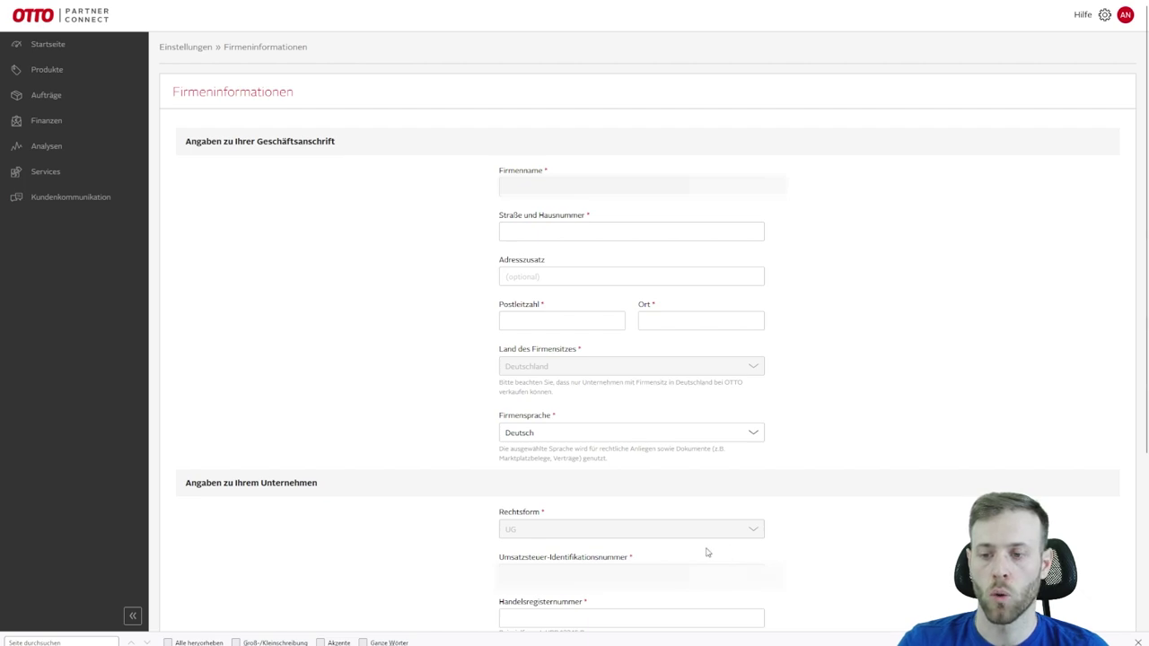
Step: Open the Verkäuferinformationen settings and answer the Altgeräterücknahme question with Nein
click(1105, 16)
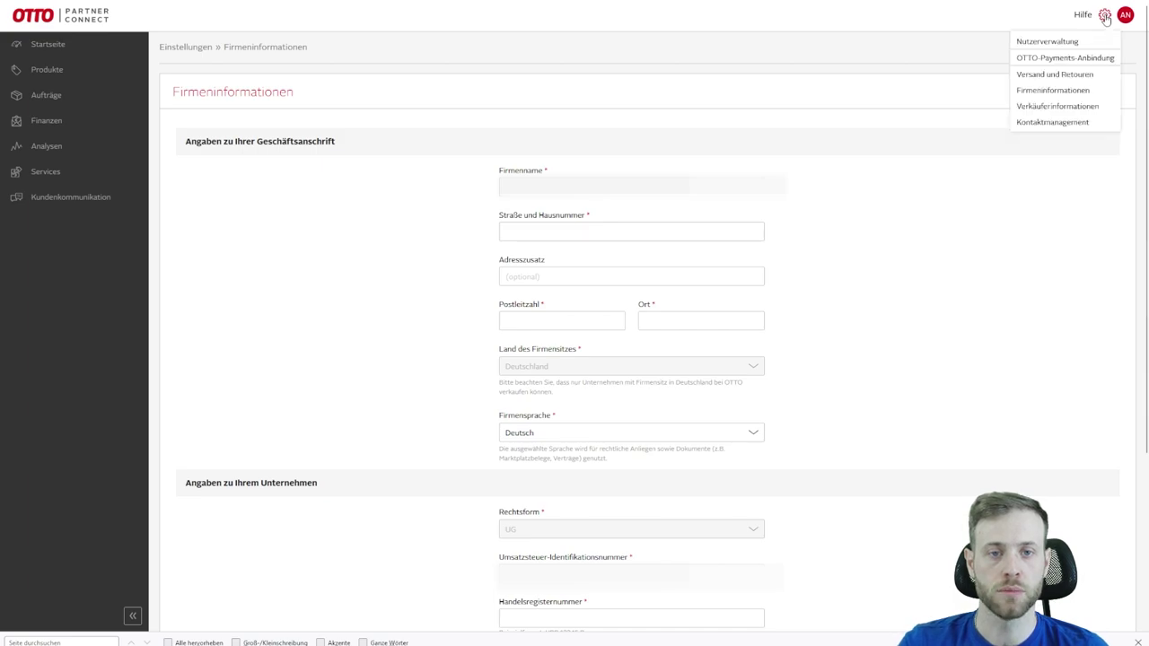
click(1055, 107)
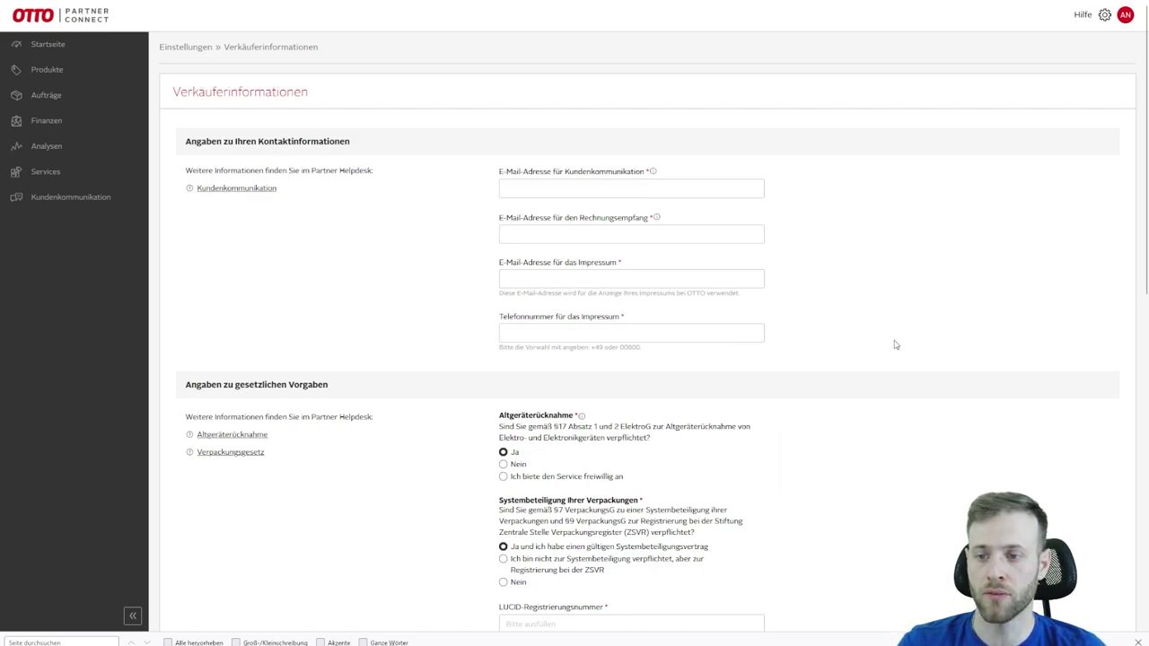
scroll(895, 344, down, 3)
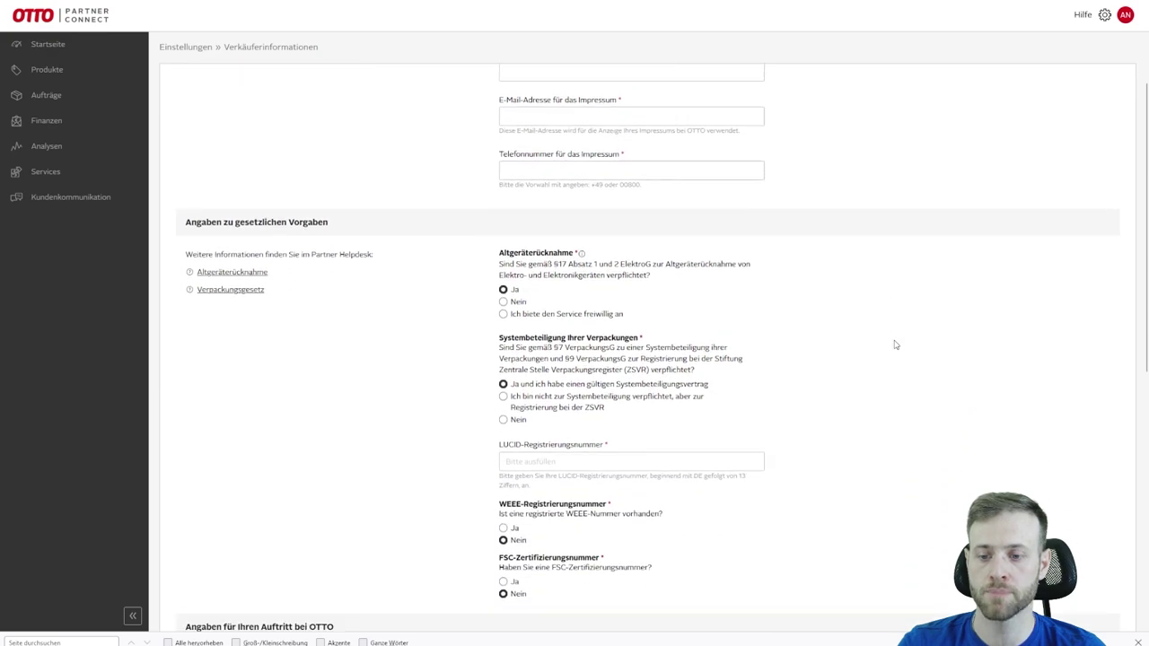
scroll(895, 345, down, 1)
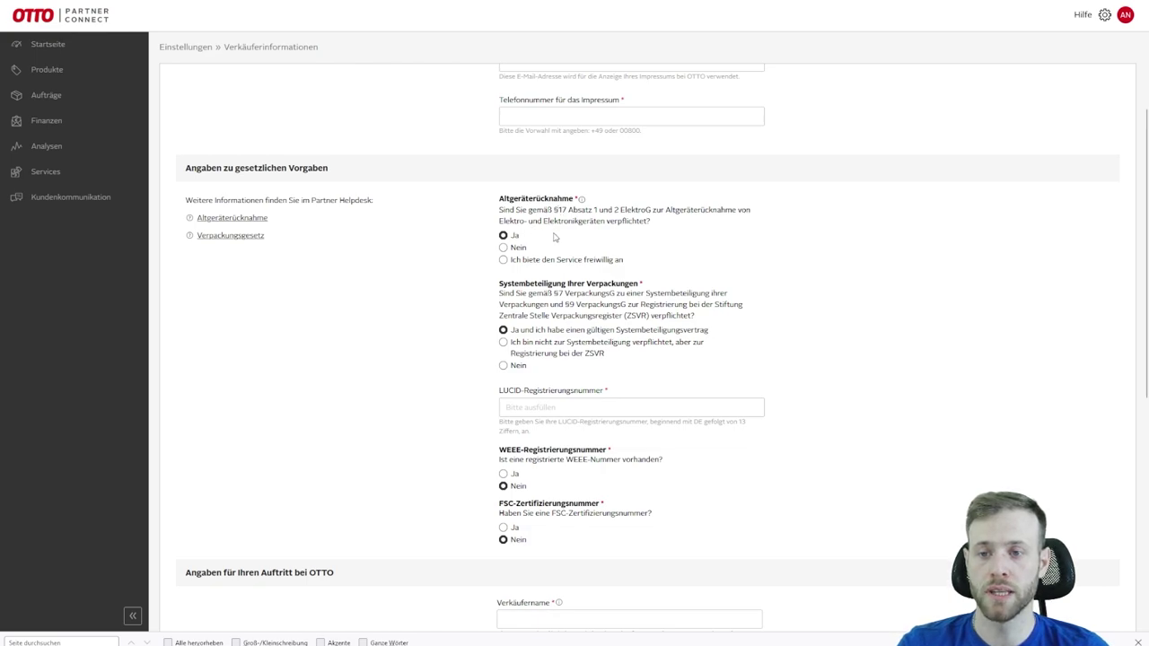
mouse_move(581, 200)
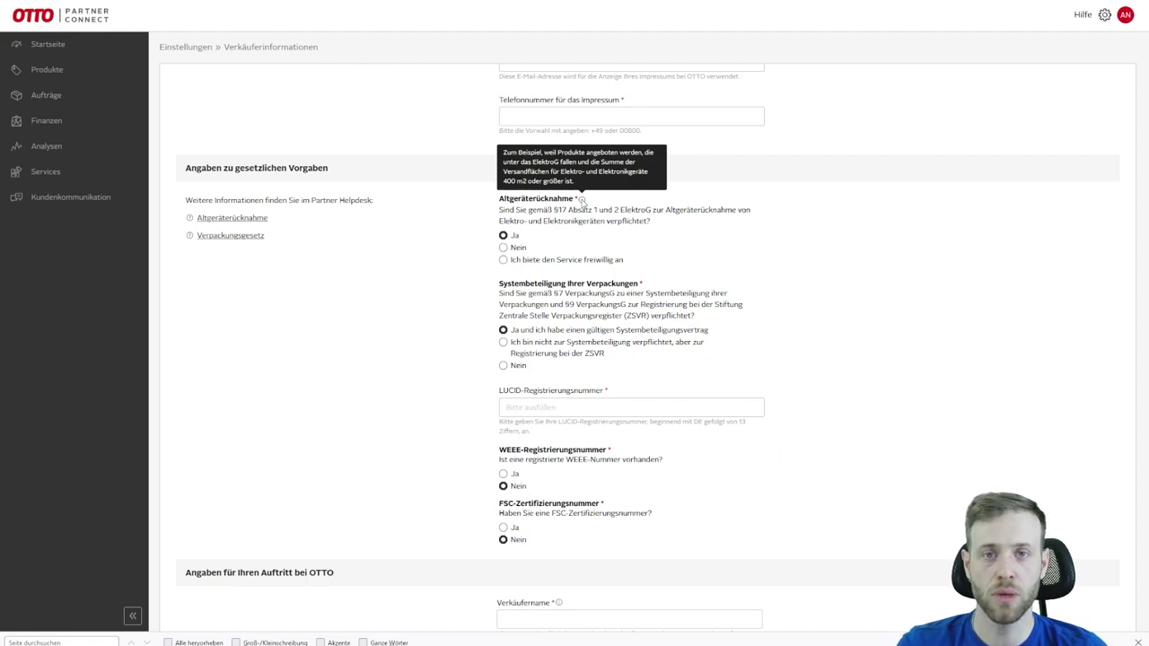
click(504, 248)
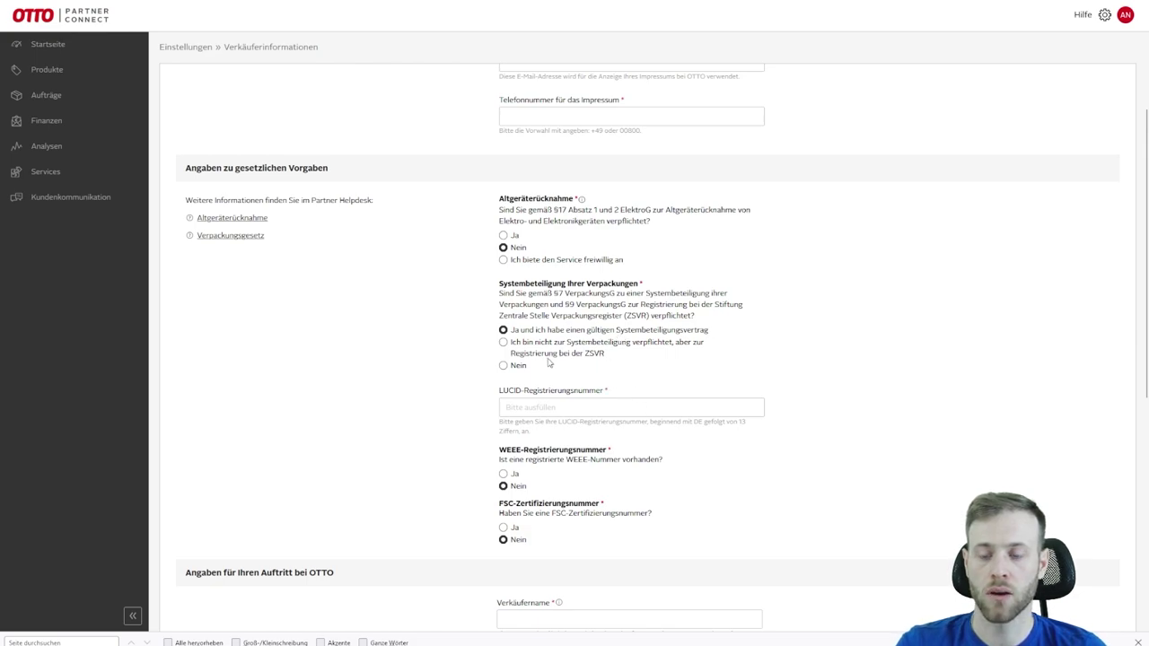
Step: Check the LUCID number field, try Ja for the WEEE and FSC number questions, and set both back to Nein
click(511, 408)
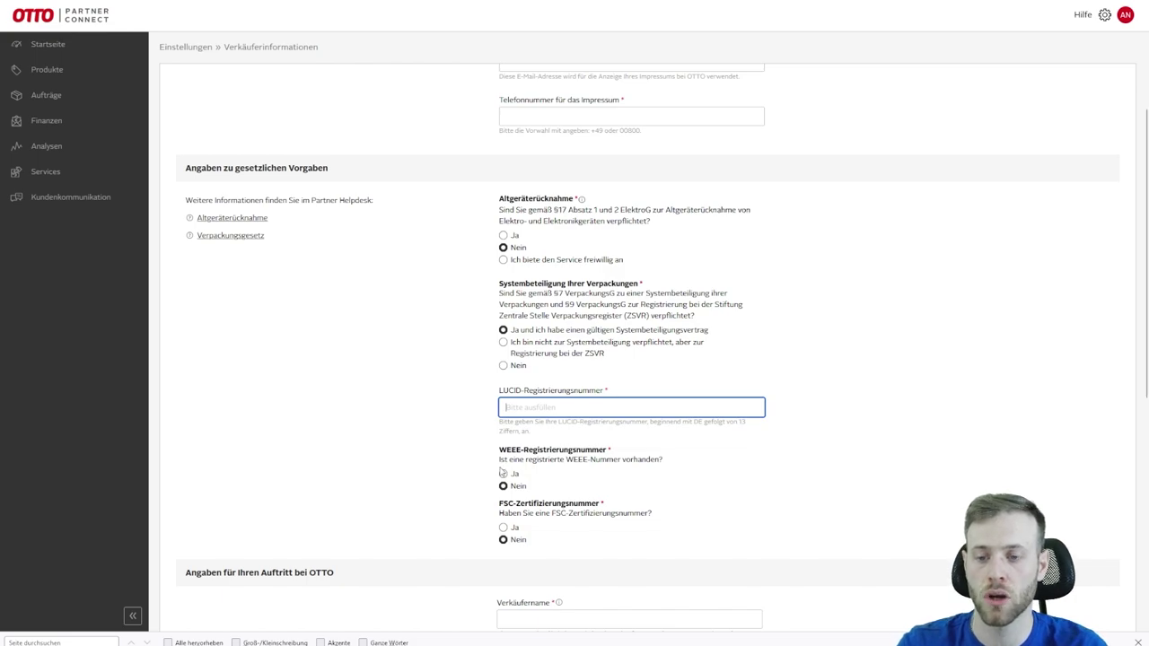
click(507, 475)
click(631, 518)
click(504, 486)
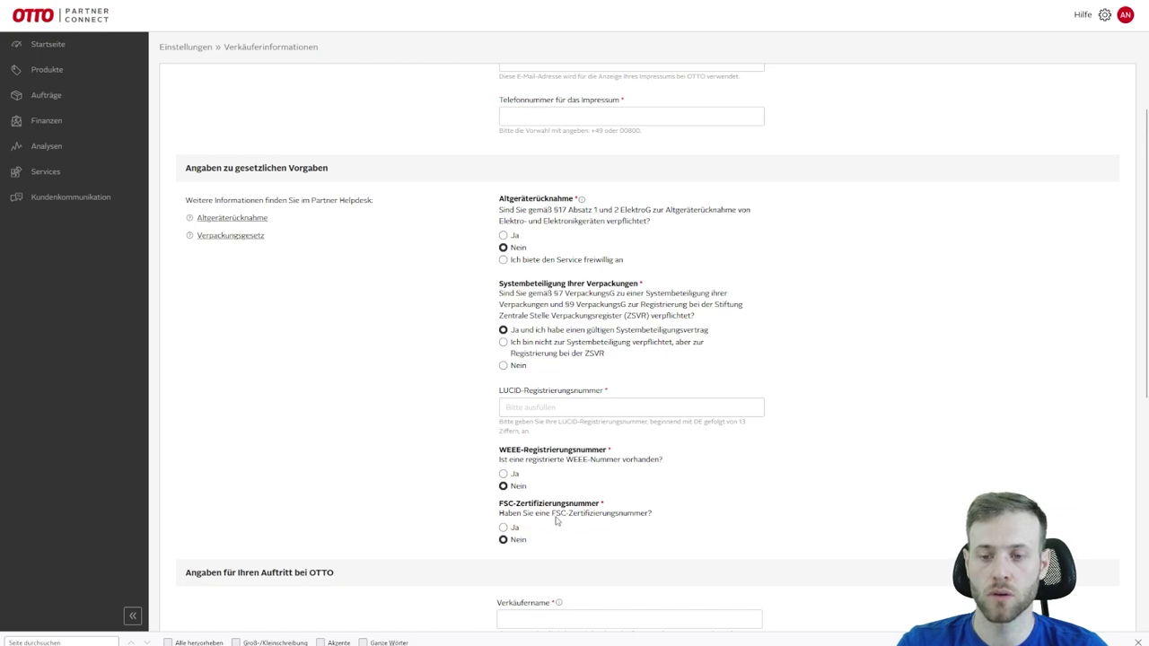
click(504, 528)
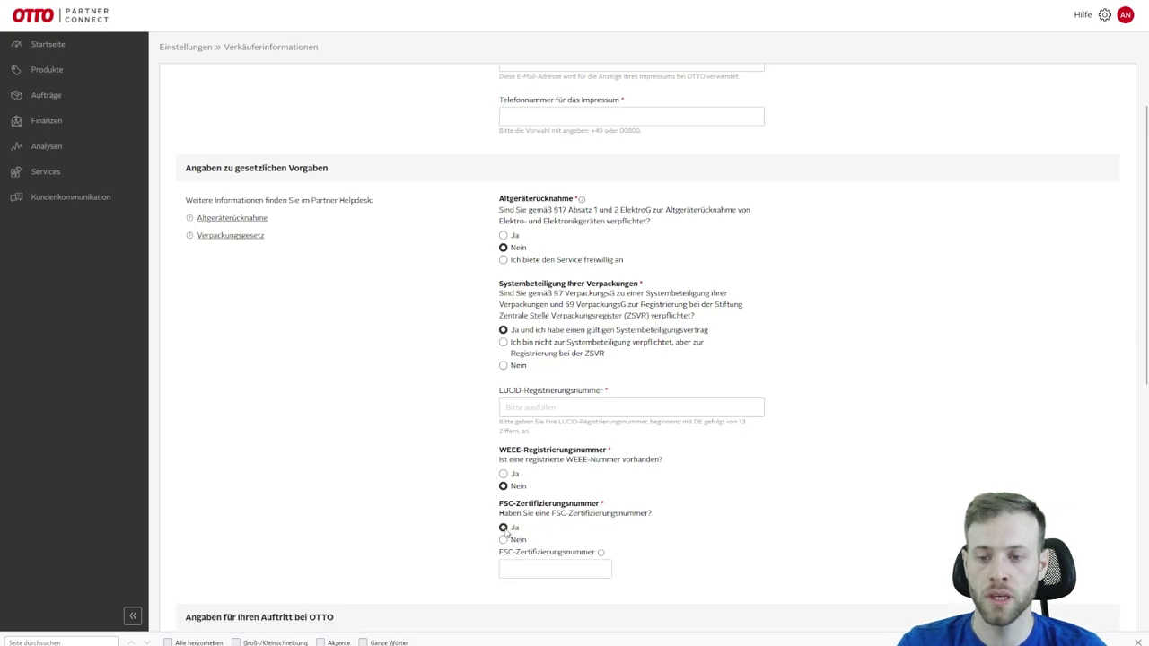
click(503, 540)
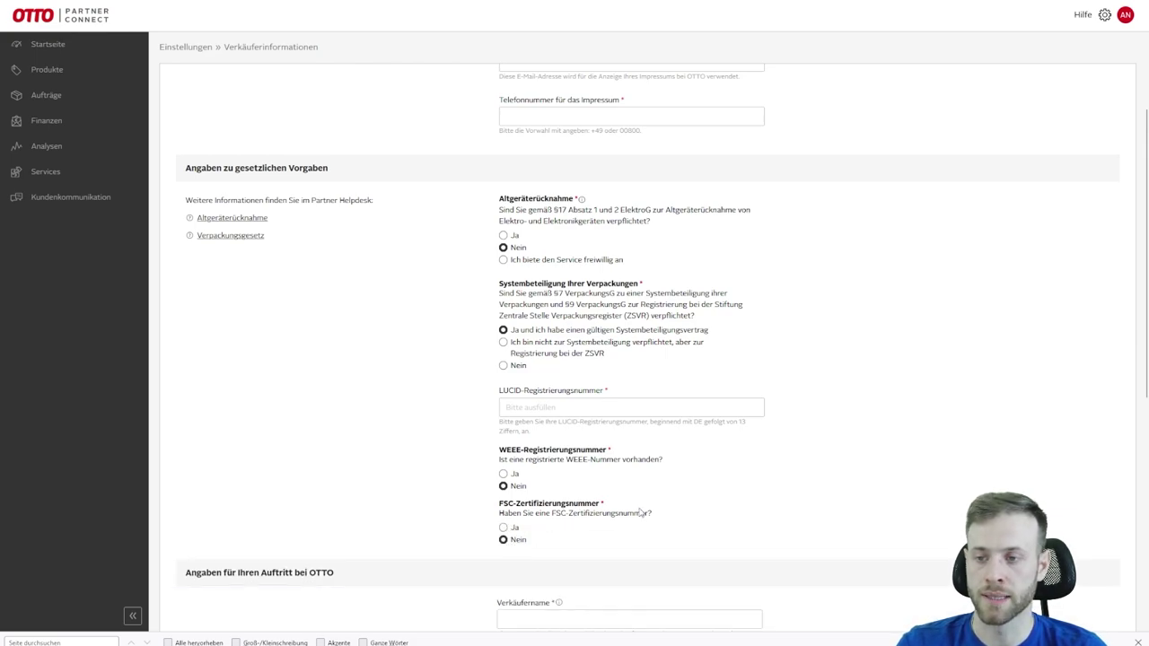
Step: Review the OTTO presence section, checking the Verkäufername field and the optional addition to the privacy policy
scroll(641, 511, down, 5)
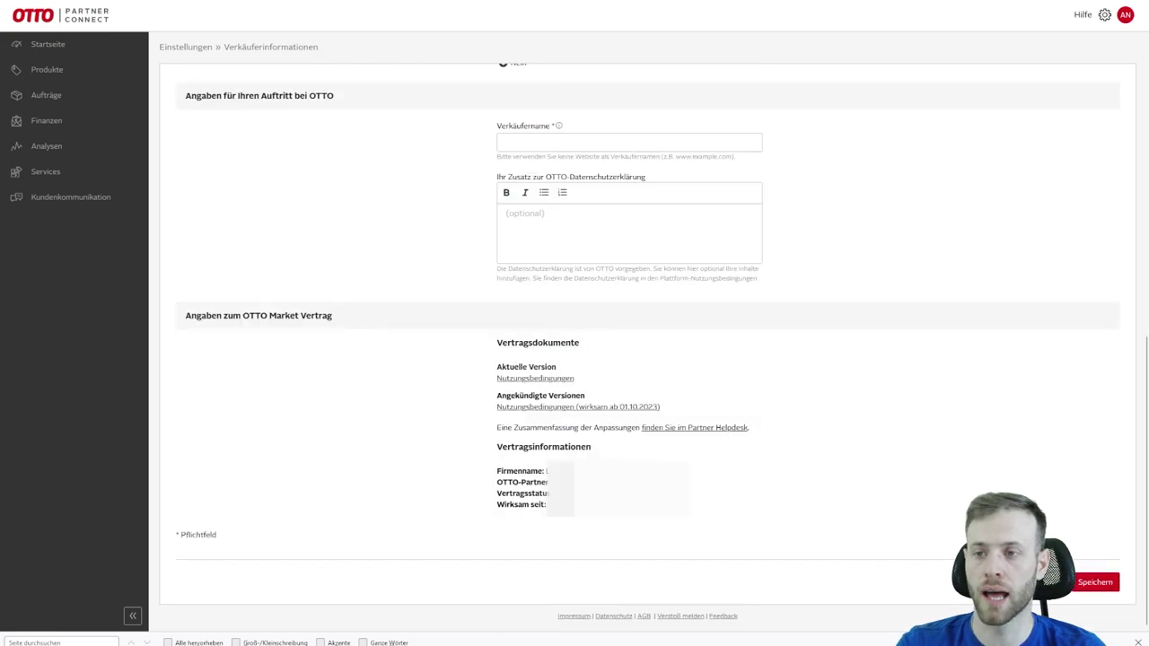
click(515, 143)
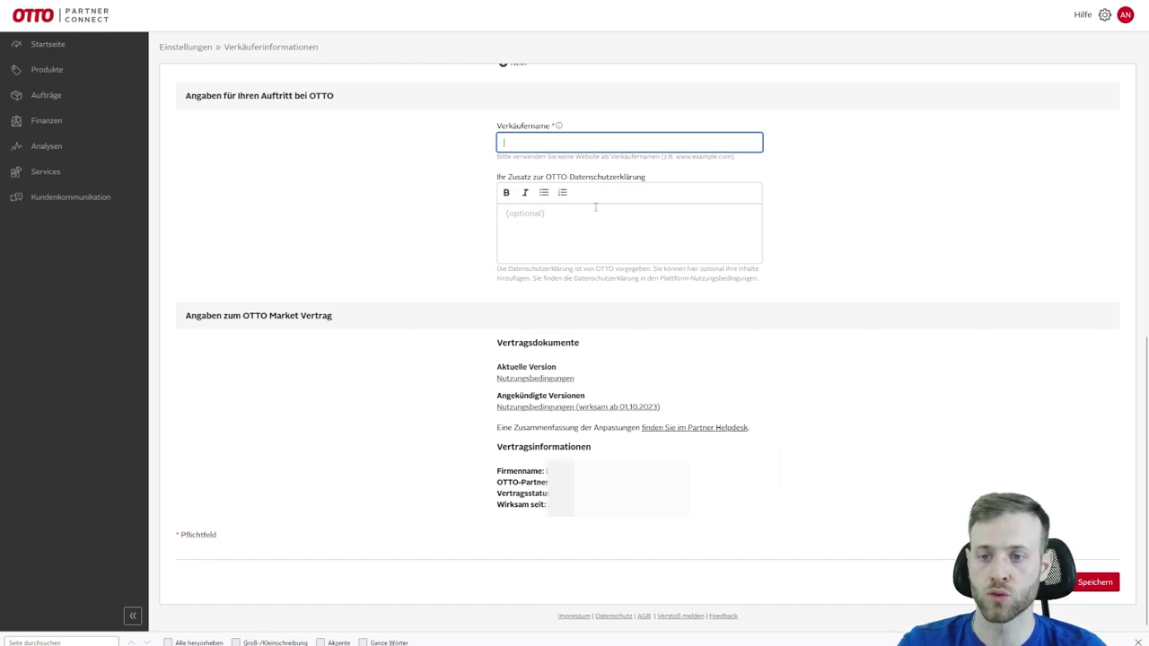
click(561, 228)
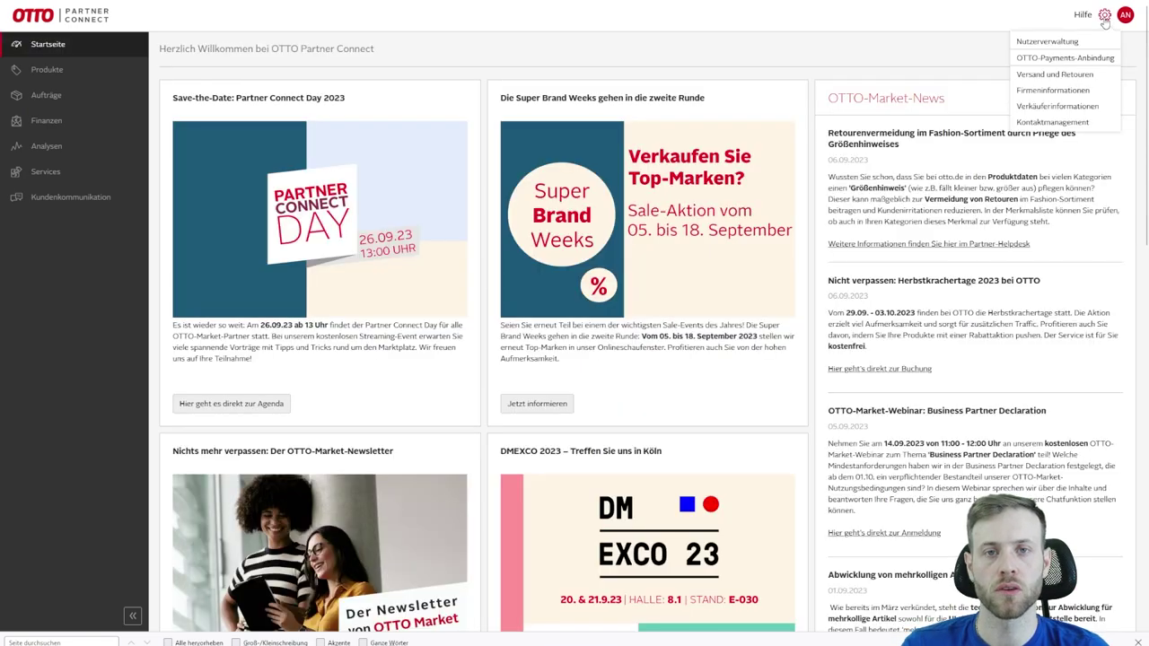
Step: Open the Nutzerverwaltung settings
click(1055, 44)
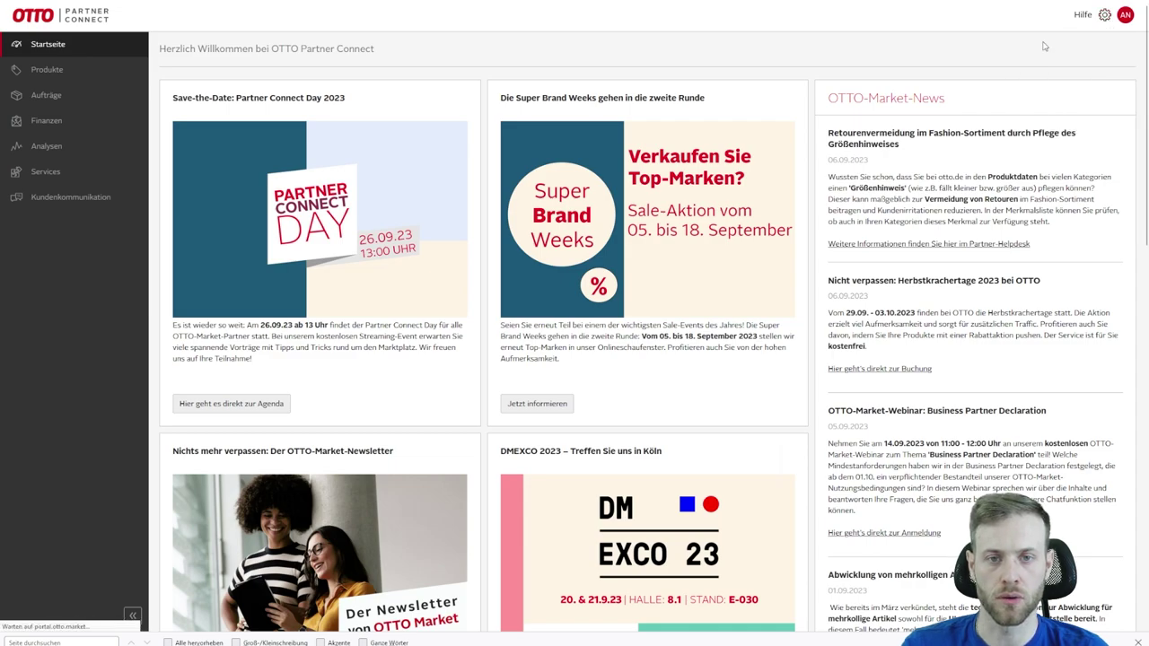